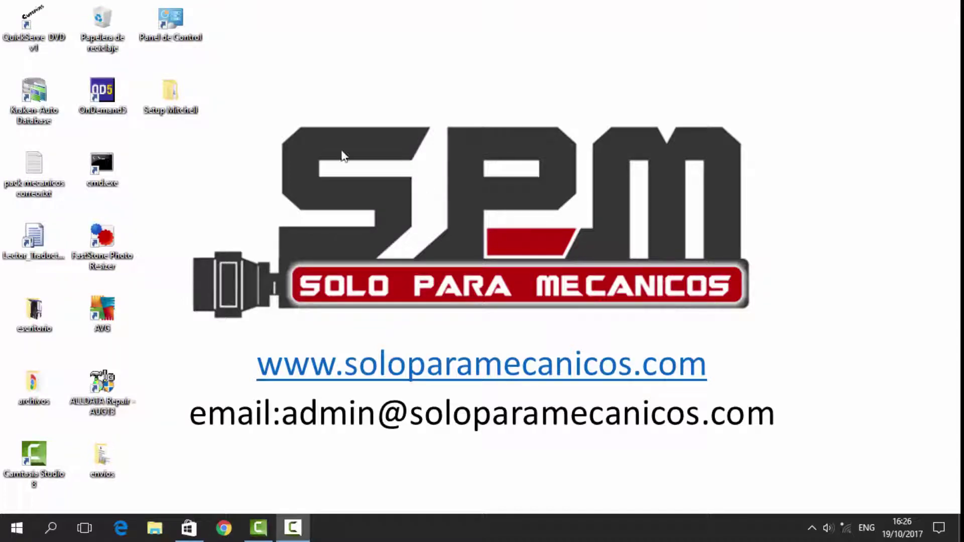
# Step: Try to launch OnDemand5 from the desktop and dismiss the system message
pyautogui.doubleClick(102, 92)
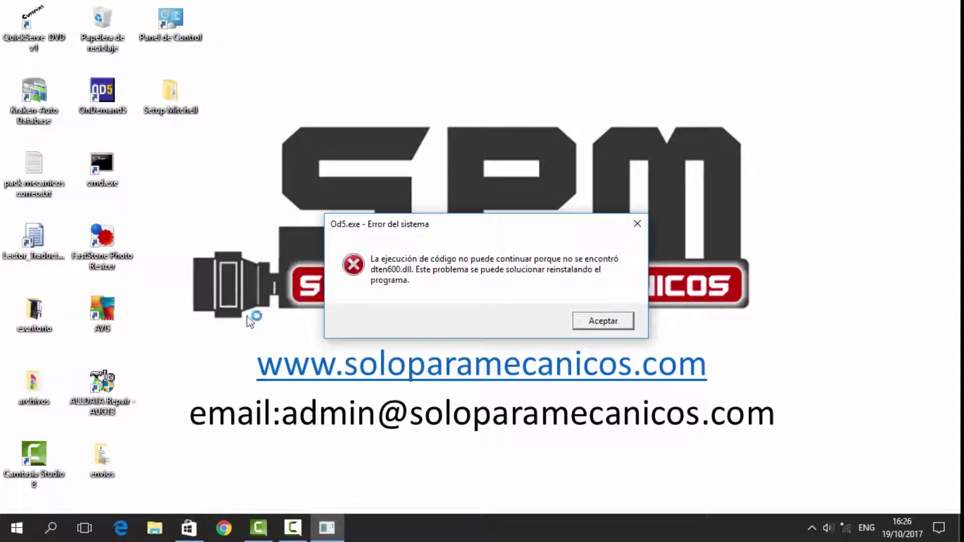
pyautogui.click(606, 323)
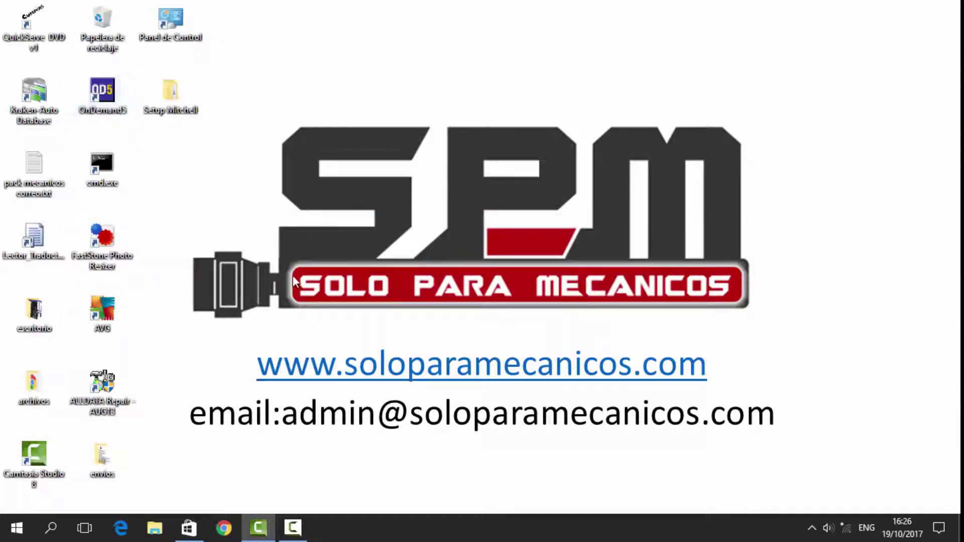
# Step: Try to uninstall OnDemand5 through the Control Panel's Programs and Features by removing all its installed components
pyautogui.doubleClick(170, 33)
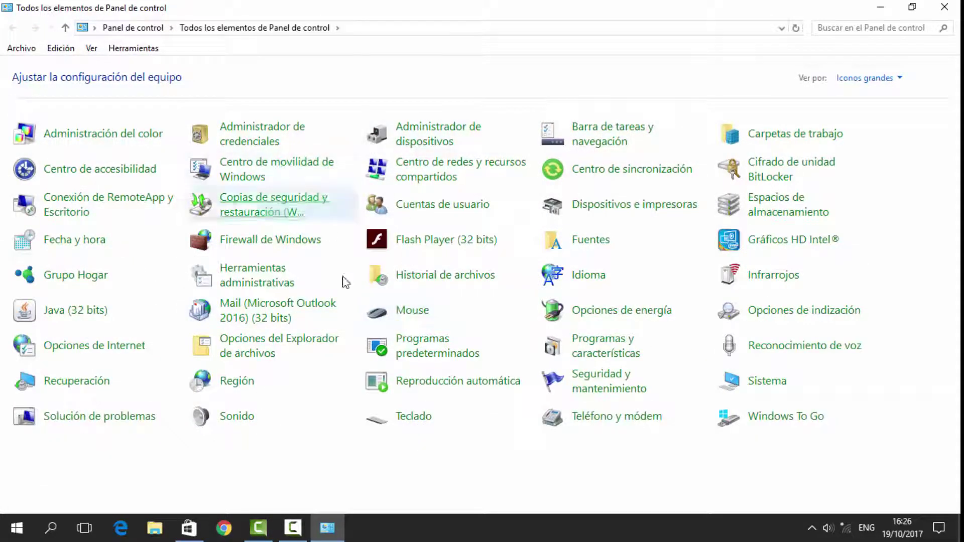
pyautogui.click(596, 358)
pyautogui.click(232, 244)
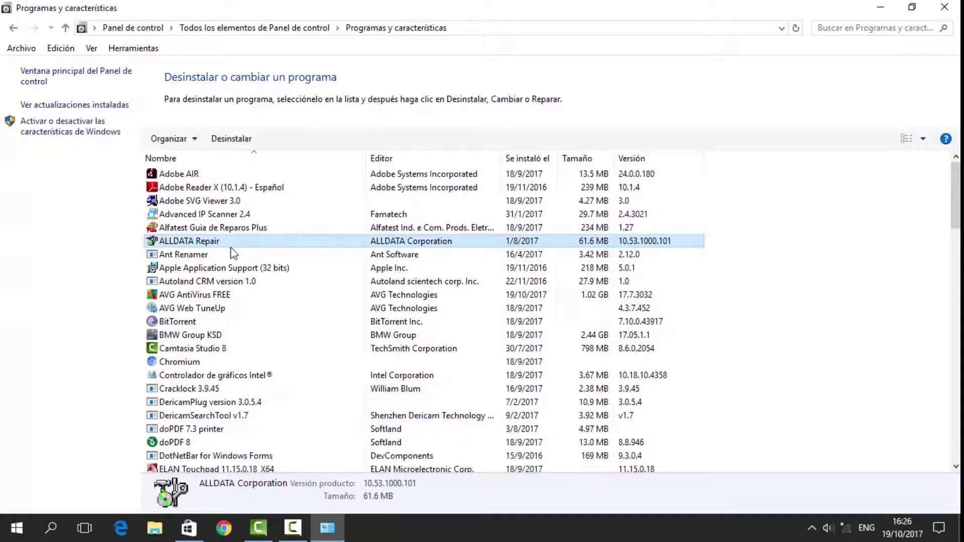
pyautogui.press('o')
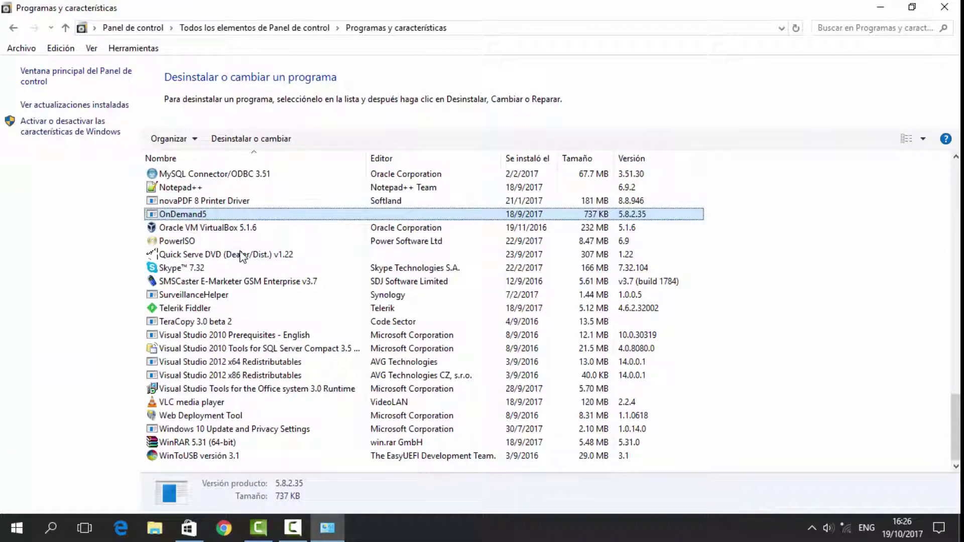
pyautogui.doubleClick(217, 216)
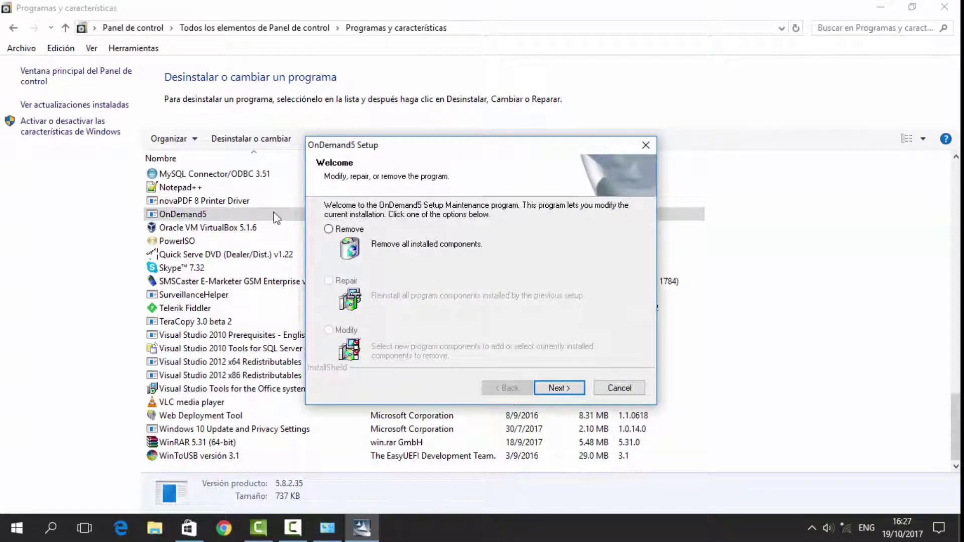
pyautogui.click(336, 228)
pyautogui.click(557, 389)
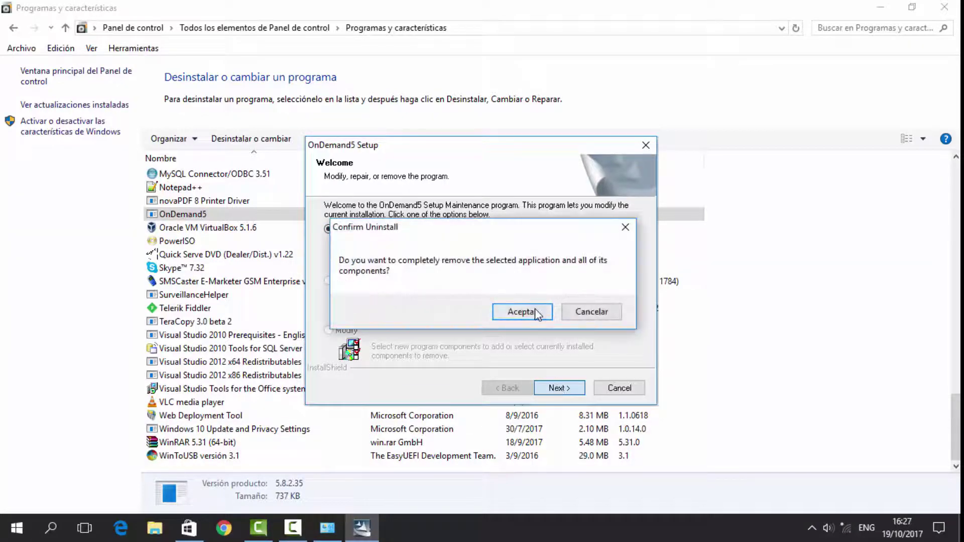
pyautogui.click(537, 312)
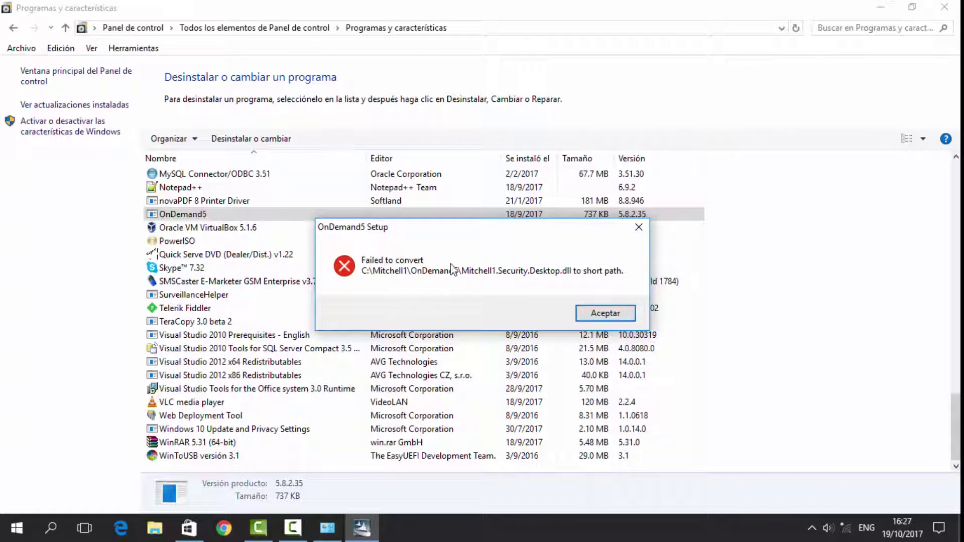
pyautogui.click(604, 310)
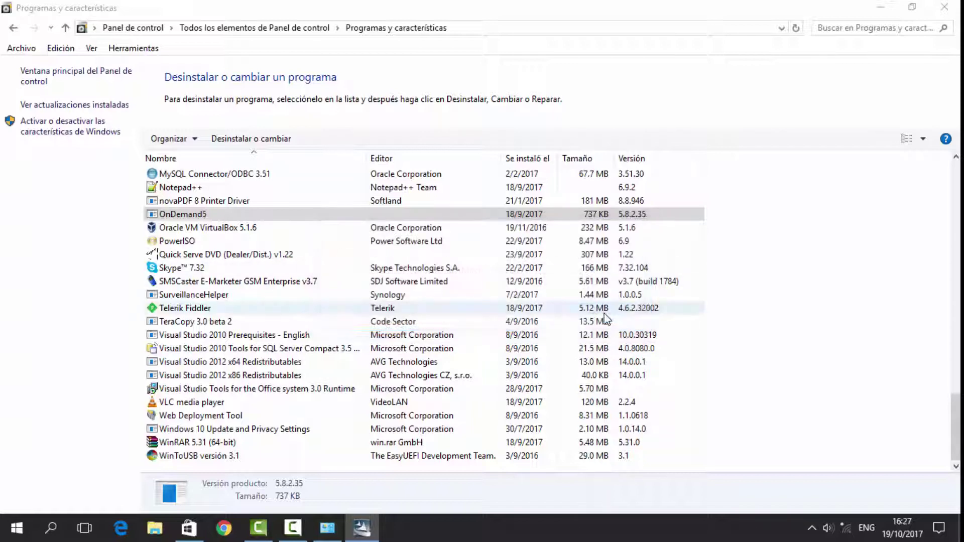
pyautogui.click(943, 8)
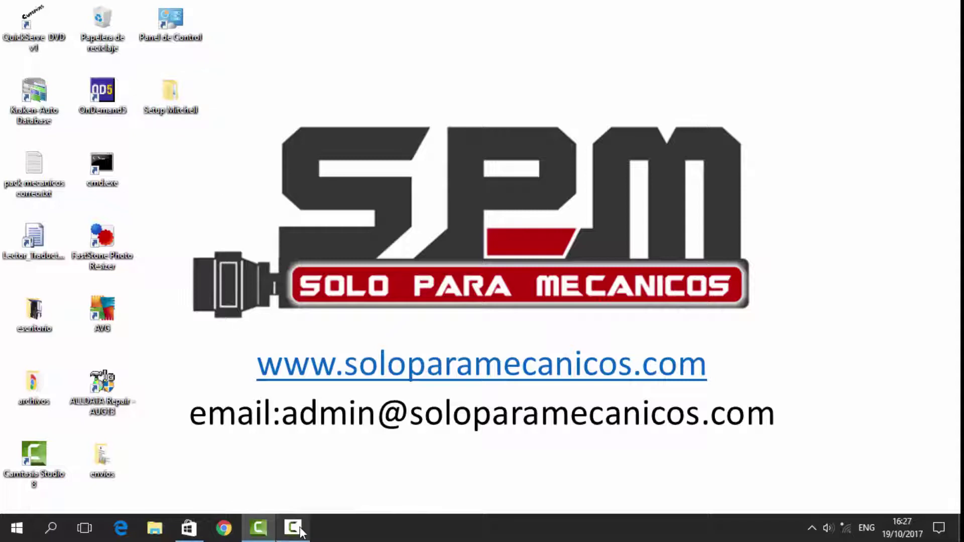
# Step: Try to remove OnDemand5 by running Setup.exe from the Setup Mitchell\M582 folder, and close the folder
pyautogui.moveTo(292, 527)
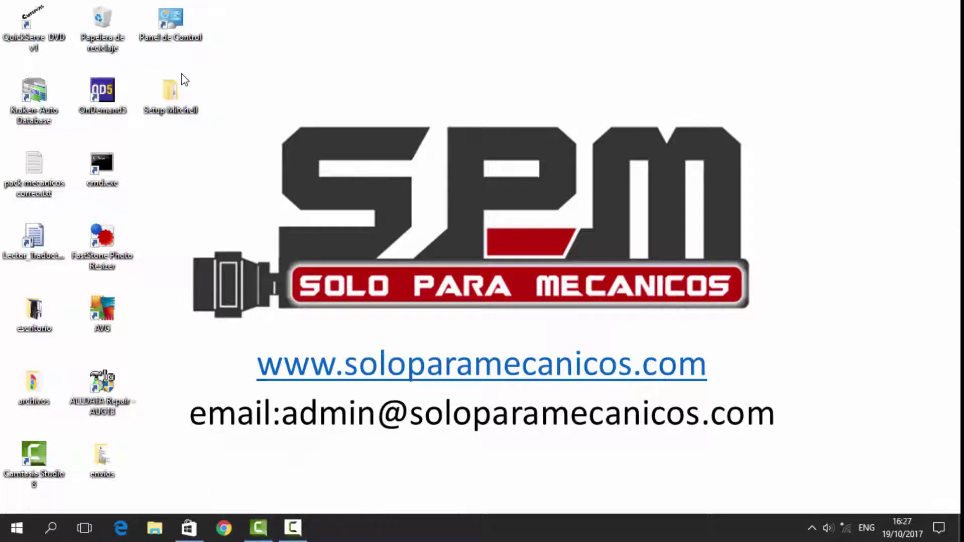
pyautogui.doubleClick(170, 93)
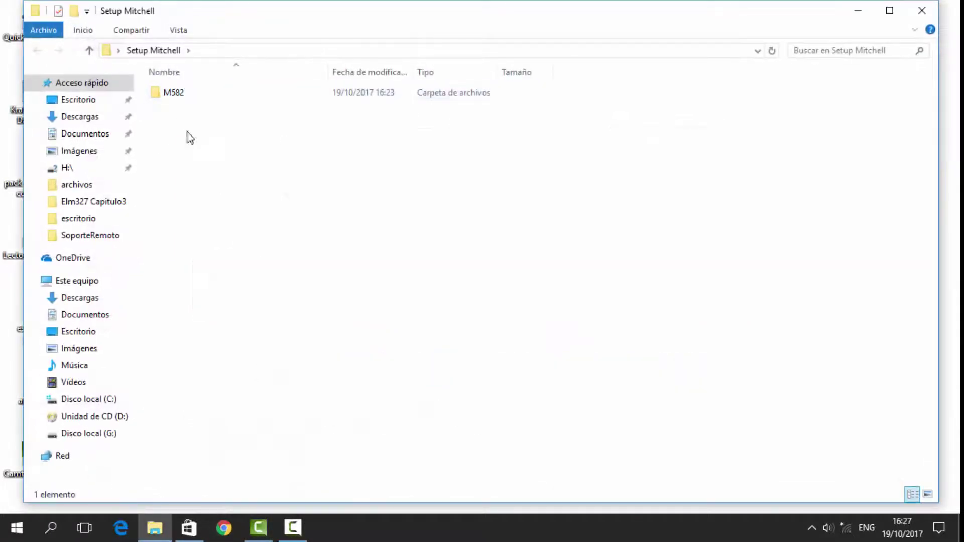
pyautogui.doubleClick(180, 92)
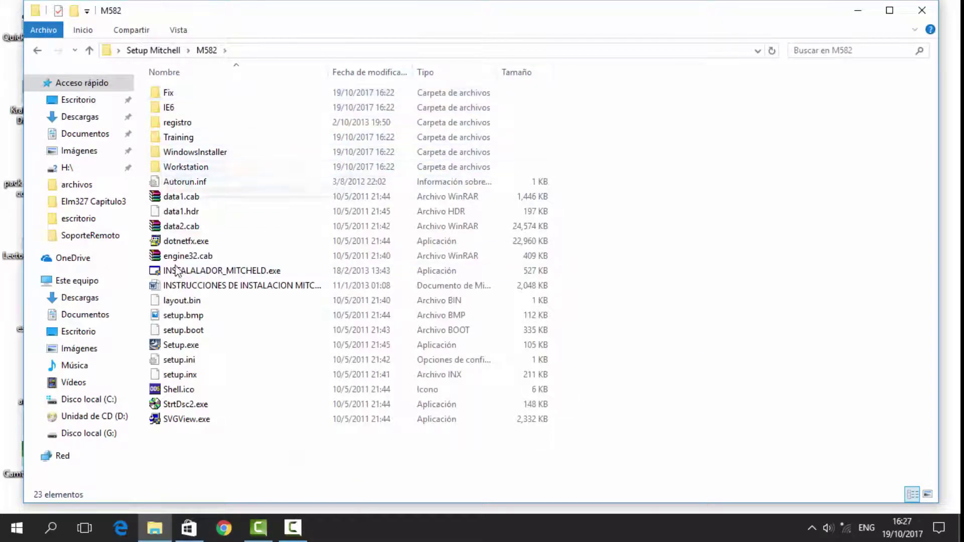
pyautogui.doubleClick(169, 347)
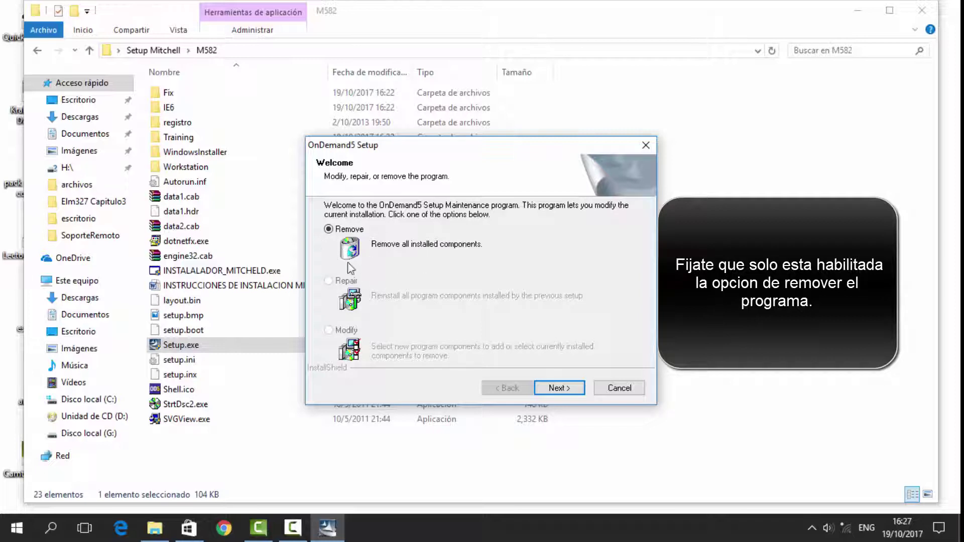
pyautogui.click(575, 395)
pyautogui.click(540, 311)
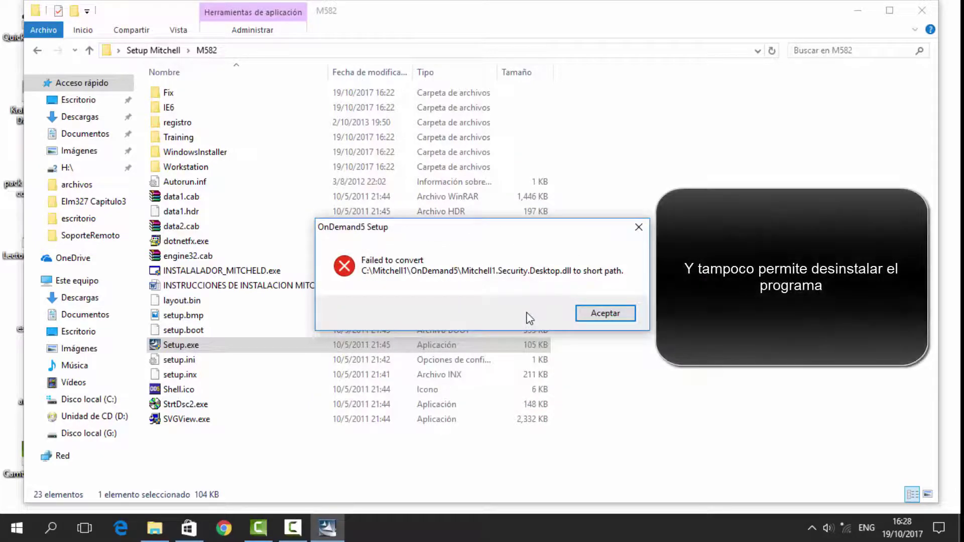
pyautogui.click(598, 314)
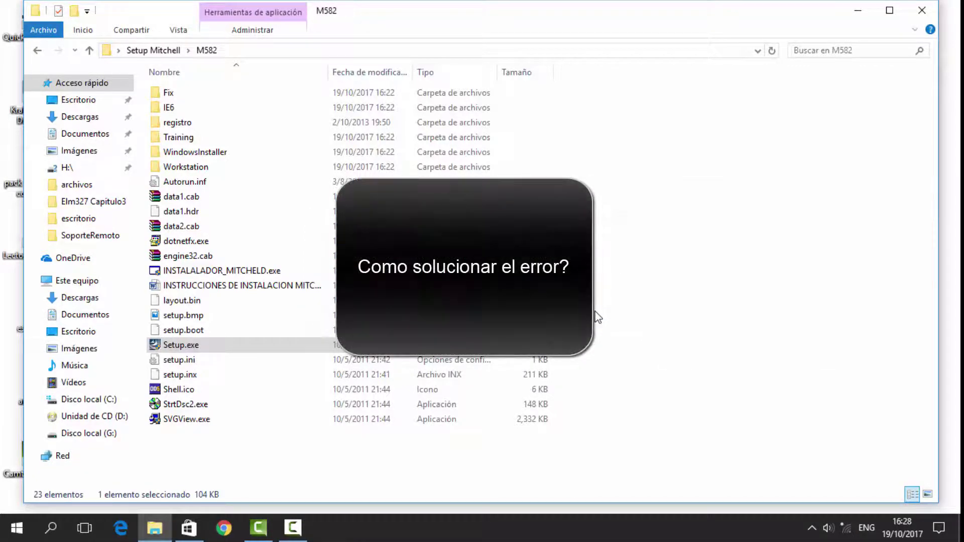
pyautogui.click(921, 11)
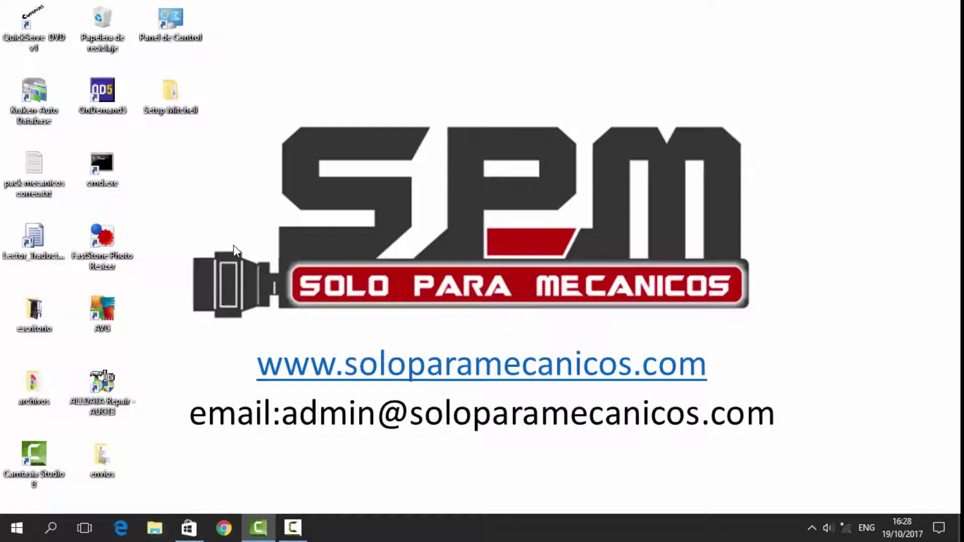
# Step: Configure File Explorer options in the Control Panel to show hidden files, folders and drives
pyautogui.doubleClick(165, 40)
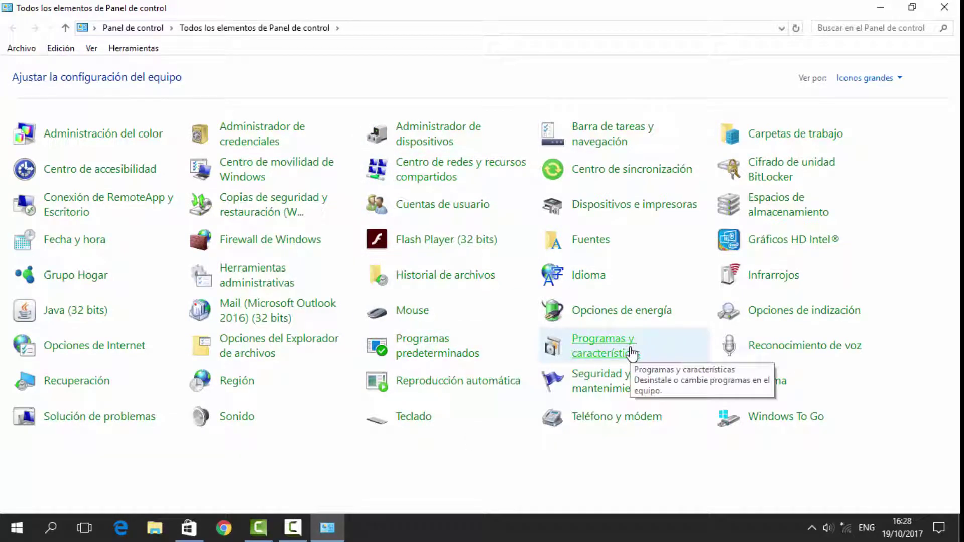
pyautogui.click(242, 357)
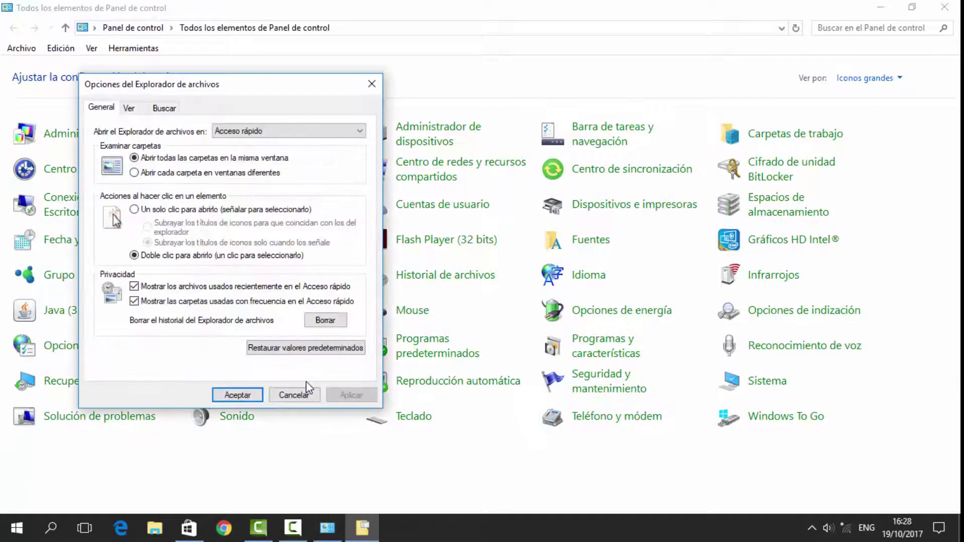
pyautogui.click(129, 108)
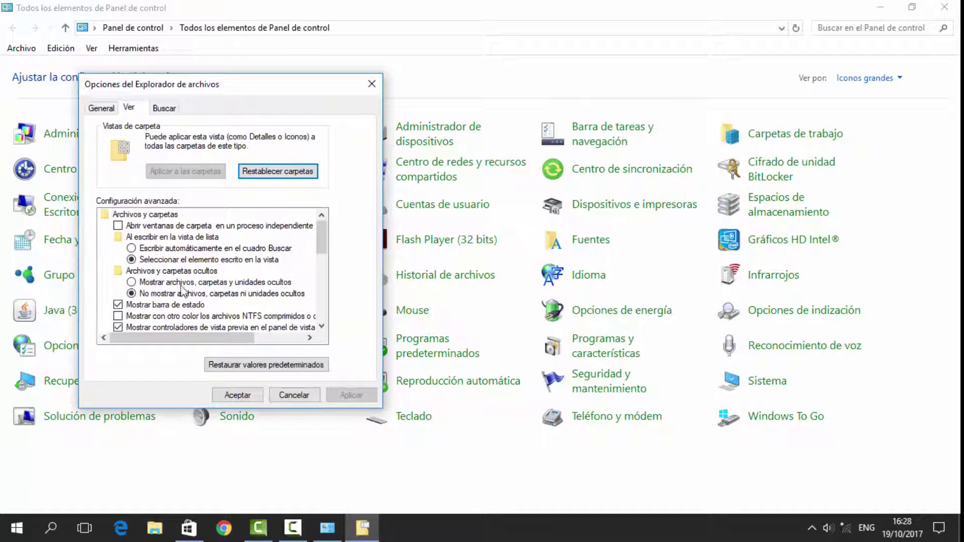
pyautogui.click(230, 284)
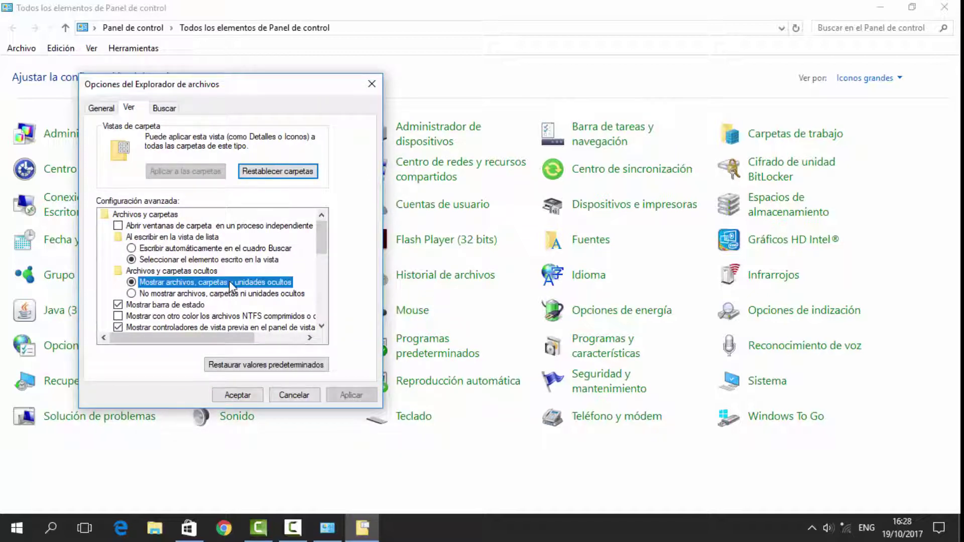
pyautogui.click(351, 396)
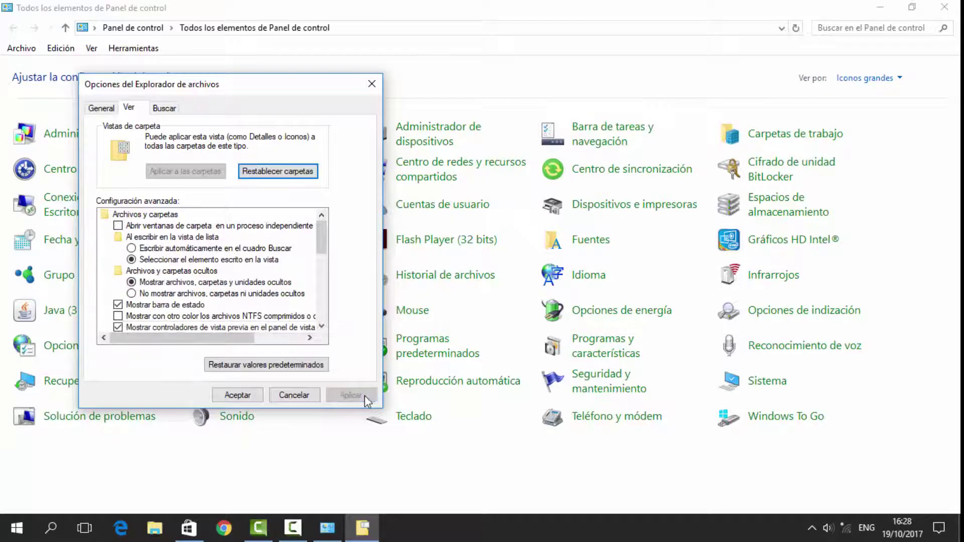
pyautogui.click(241, 396)
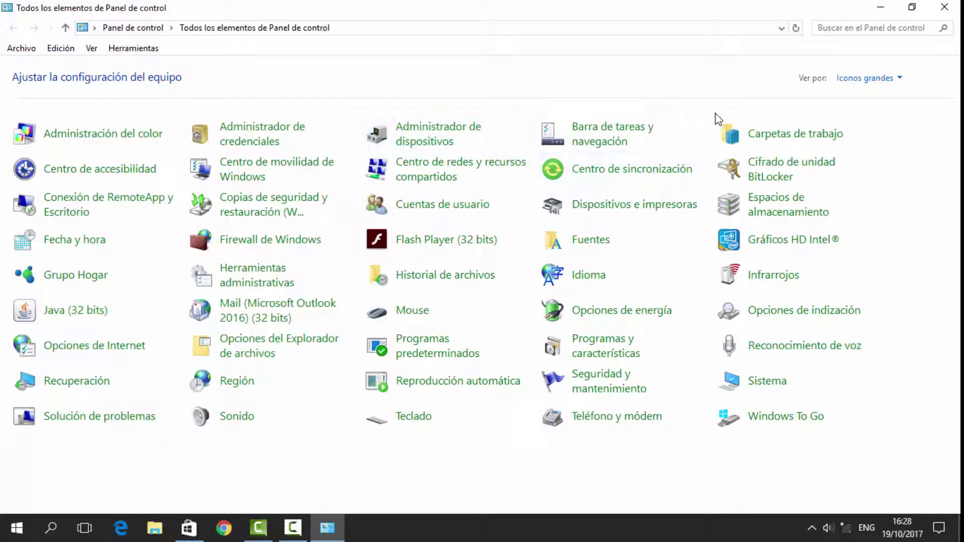
pyautogui.click(944, 7)
# Step: Open the hidden InstallShield Installation Information folder inside Archivos de programa (x86) on drive C:
pyautogui.click(155, 527)
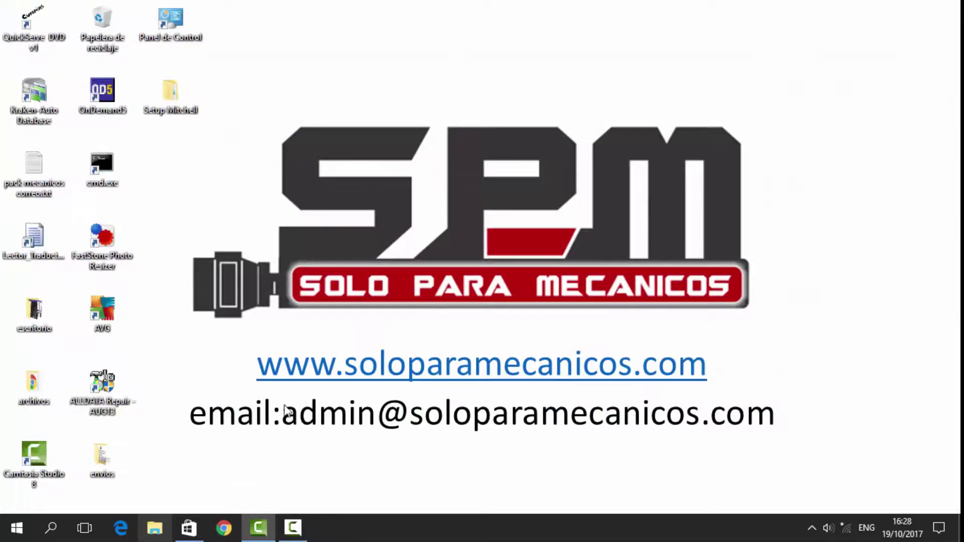
pyautogui.click(70, 280)
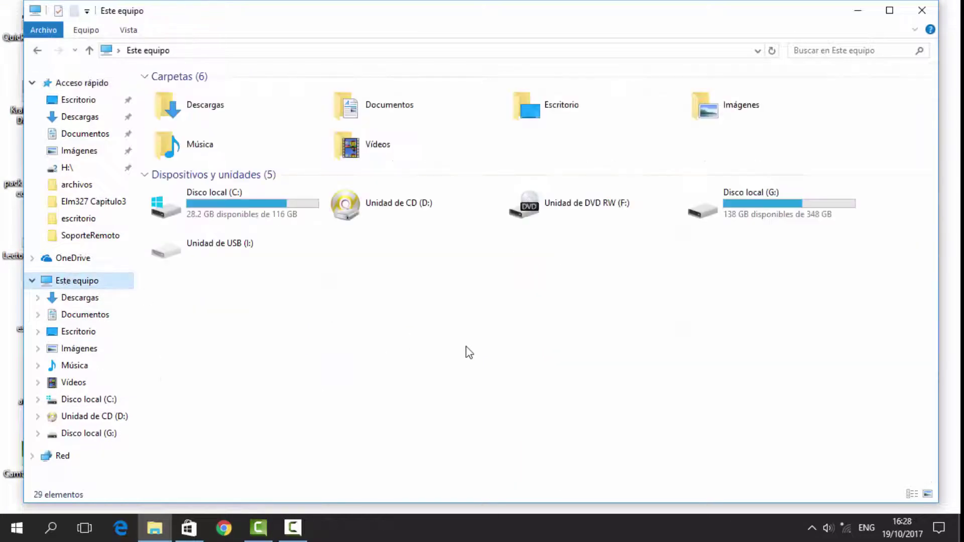
pyautogui.doubleClick(251, 203)
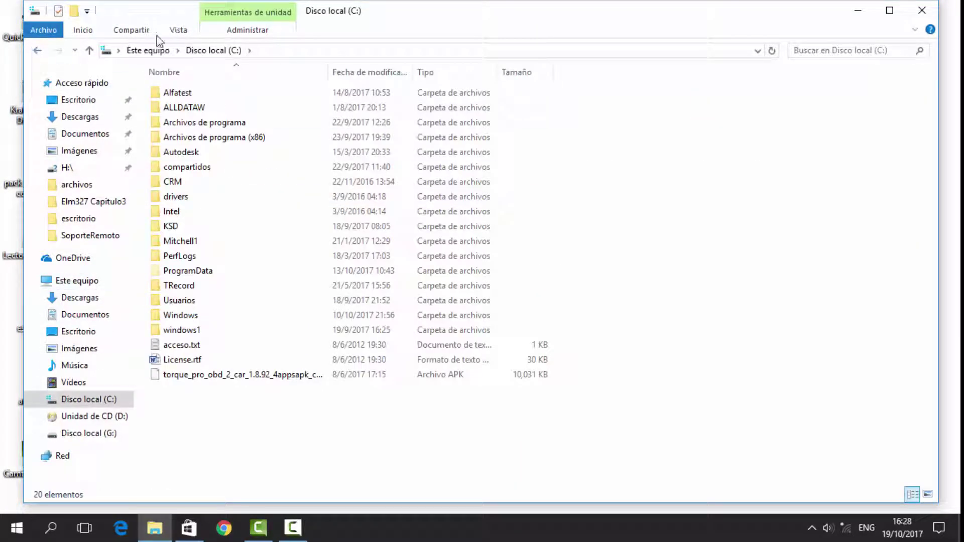
pyautogui.click(37, 54)
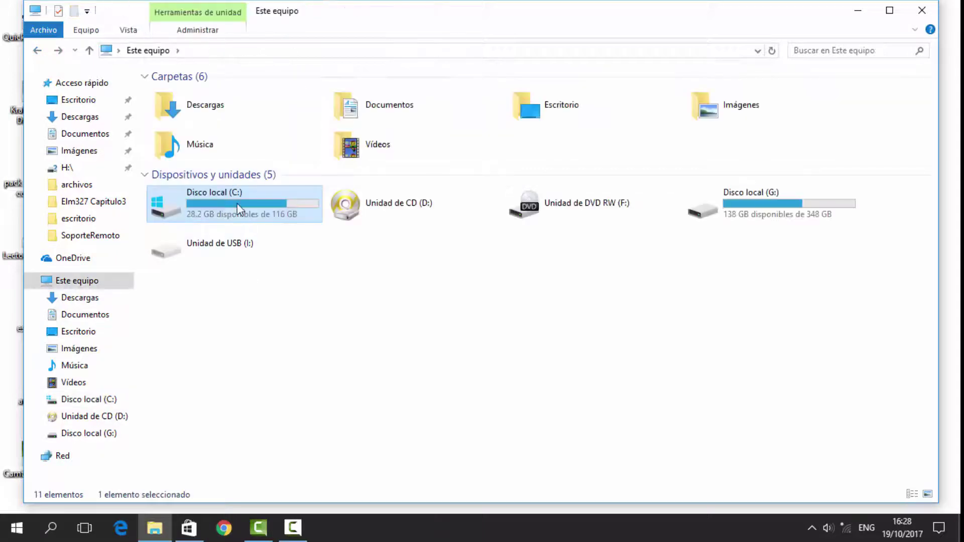
pyautogui.doubleClick(239, 203)
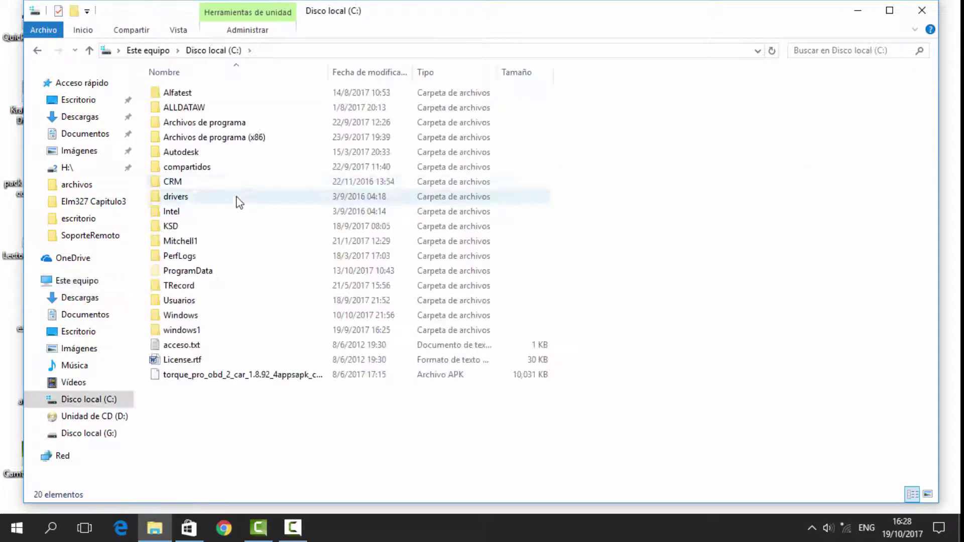
pyautogui.doubleClick(218, 144)
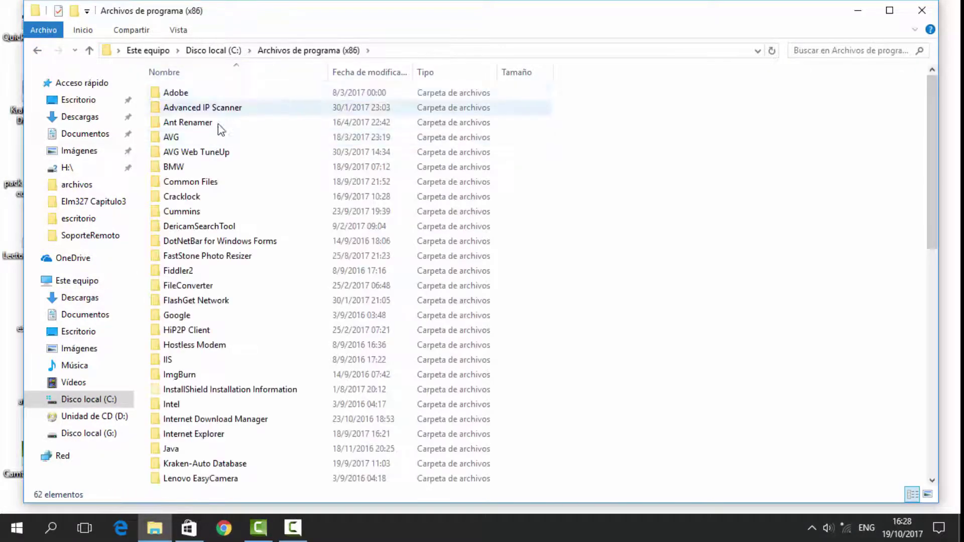
pyautogui.scroll(-6, 240, 182)
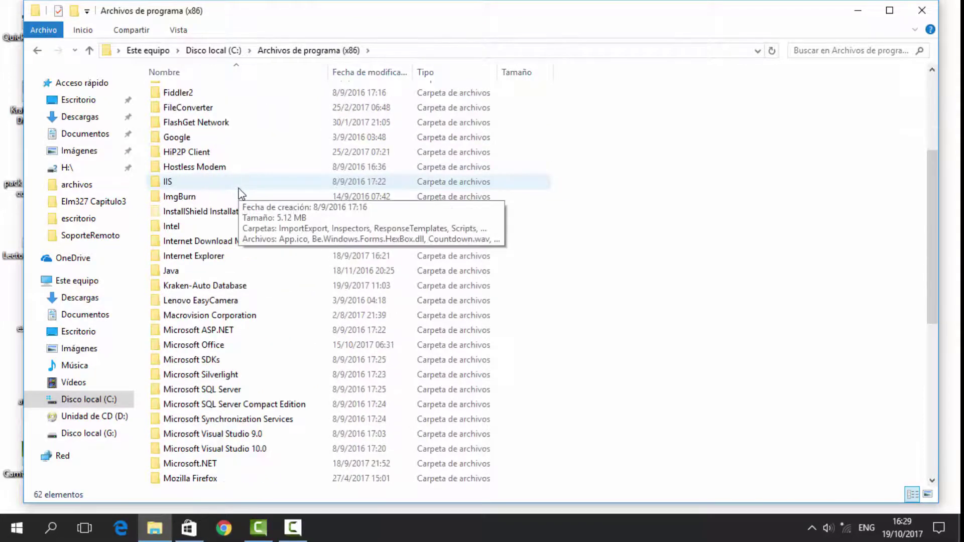
pyautogui.click(240, 170)
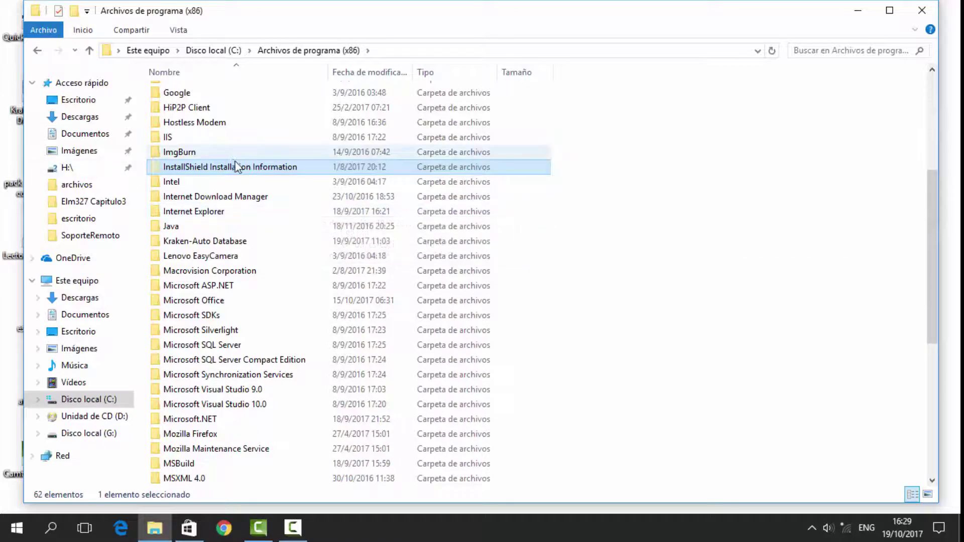
pyautogui.doubleClick(241, 169)
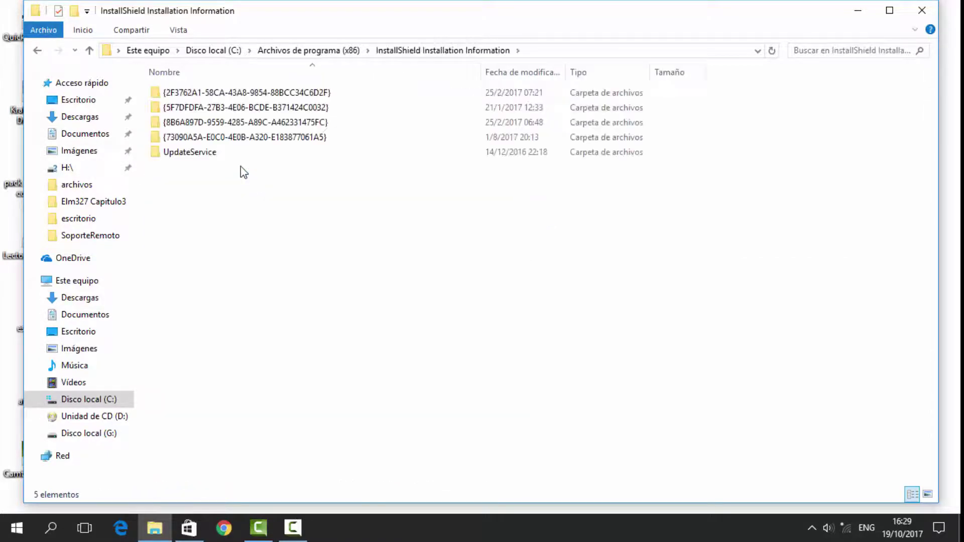
# Step: Look inside the {5F7DFDFA-27B3-4E06-BCDE-B371424C0032} folder and return to the InstallShield Installation Information folder
pyautogui.click(237, 107)
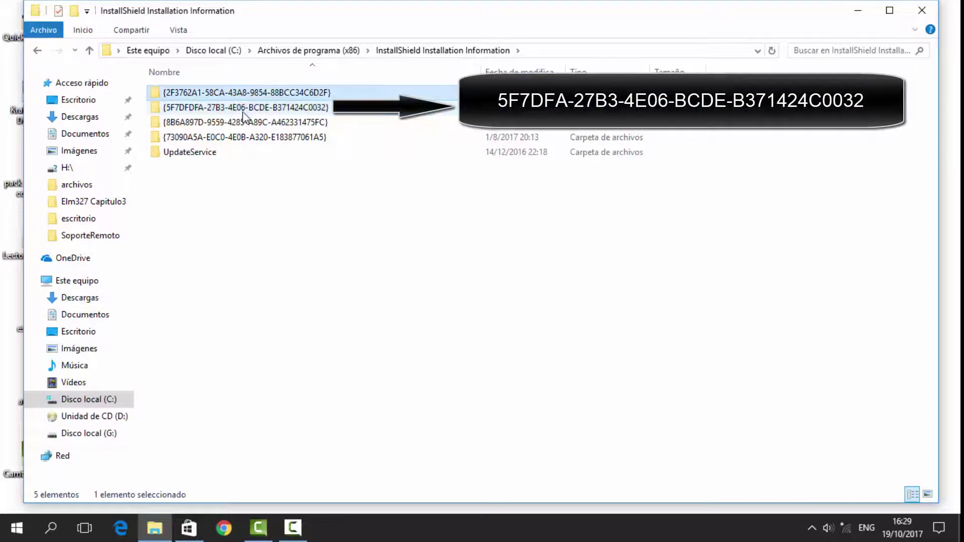
pyautogui.doubleClick(244, 108)
pyautogui.click(38, 50)
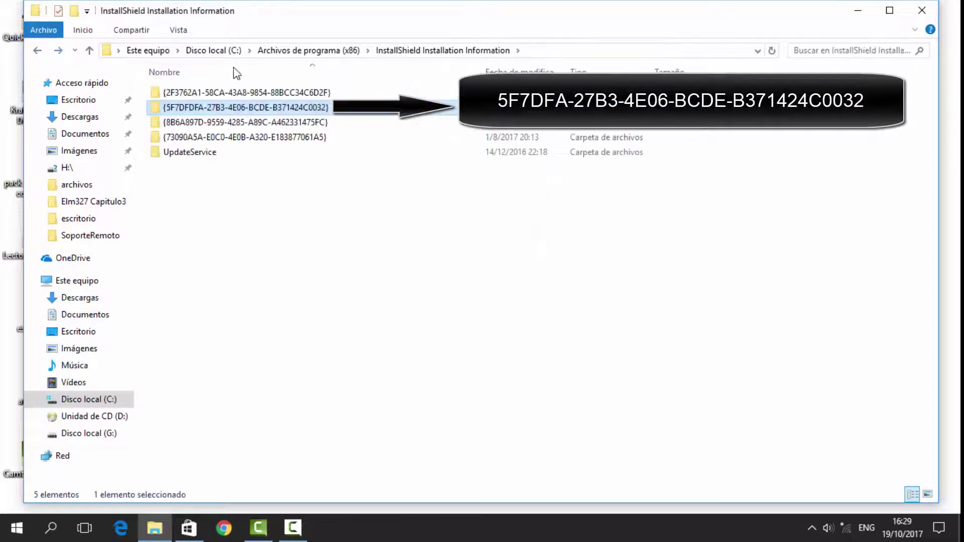
pyautogui.moveTo(174, 115)
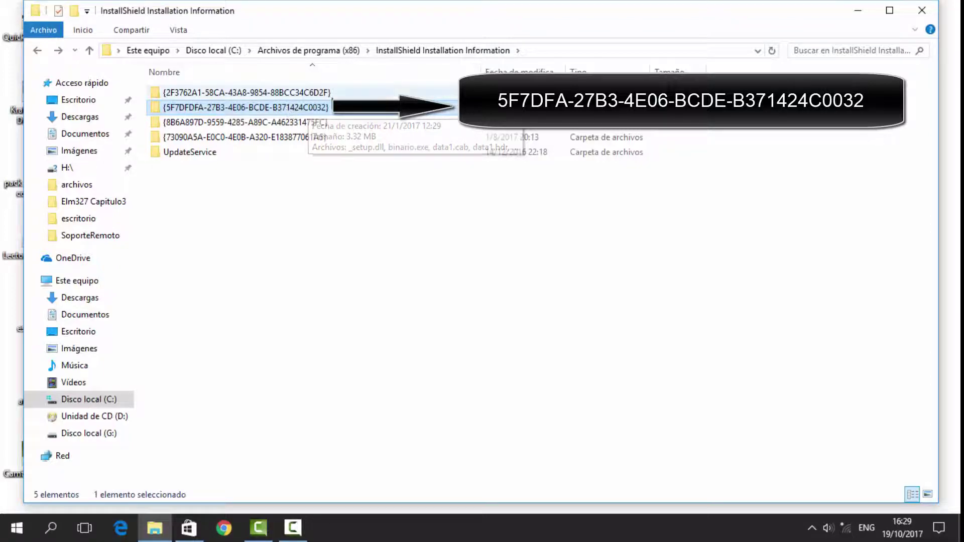
# Step: Delete the {5F7DFDFA-27B3-4E06-BCDE-B371424C0032} folder from InstallShield Installation Information and close the File Explorer window
pyautogui.rightClick(315, 111)
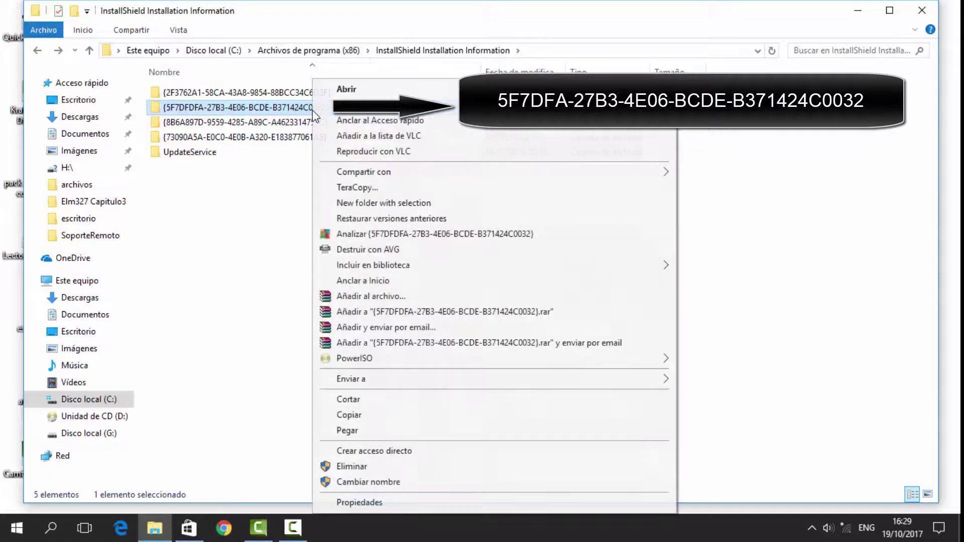
pyautogui.click(446, 466)
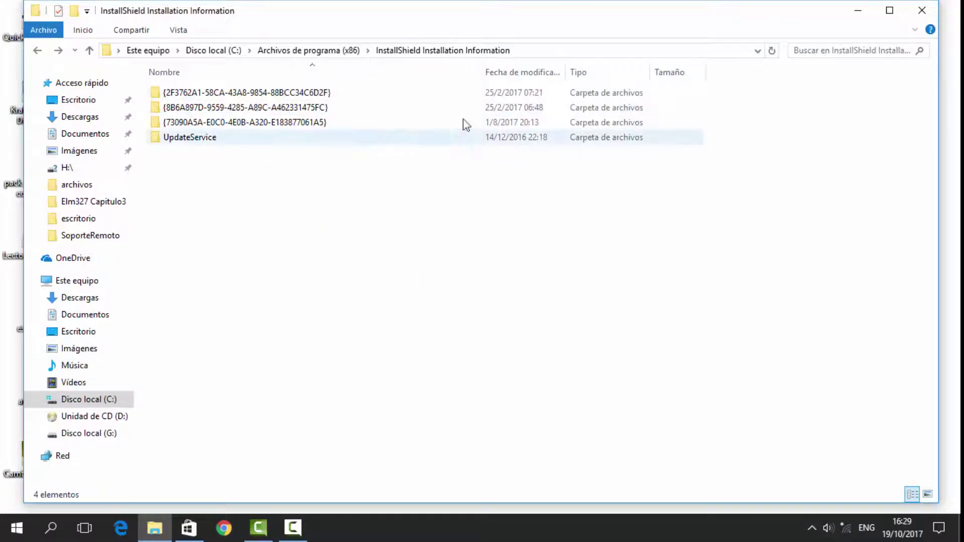
pyautogui.click(929, 10)
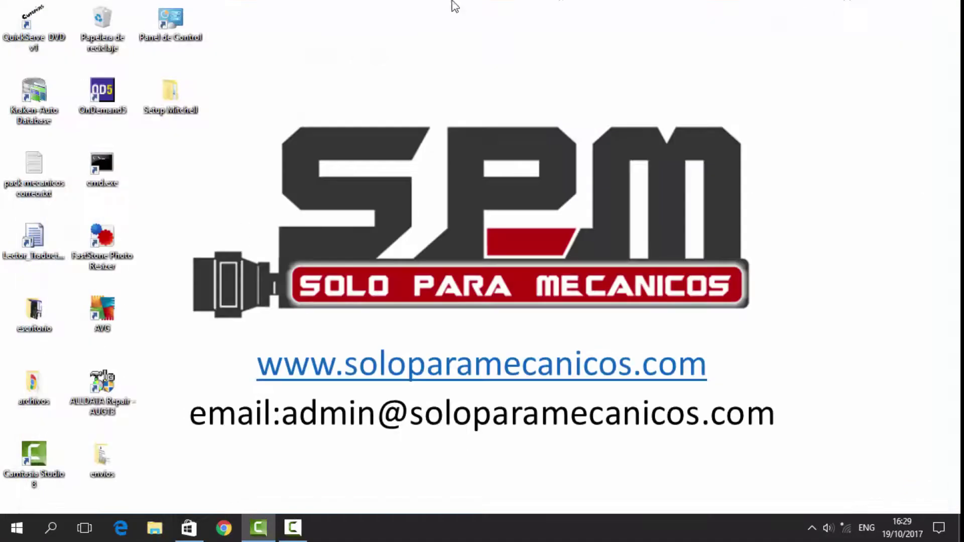
# Step: Run Setup.exe from the M582 folder inside Setup Mitchell on the desktop
pyautogui.doubleClick(193, 97)
pyautogui.doubleClick(194, 98)
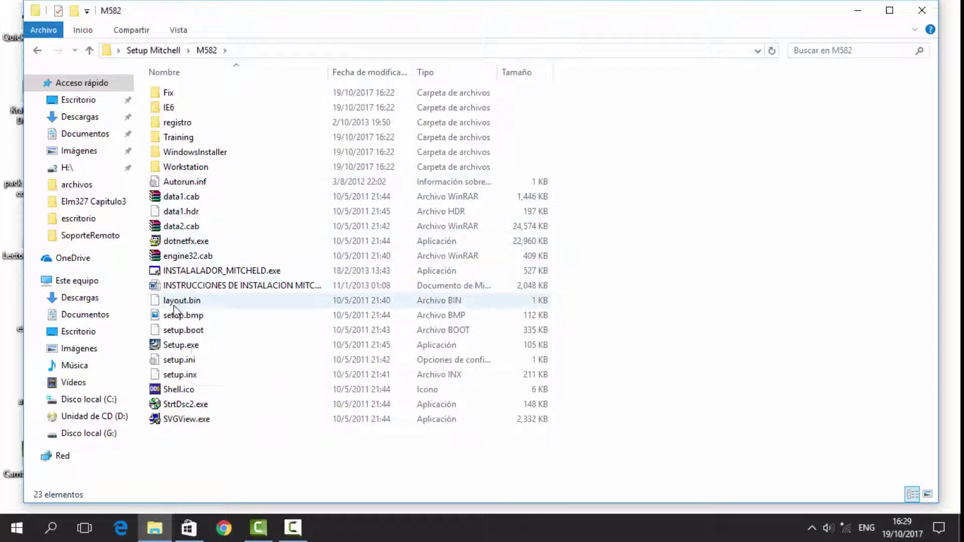
pyautogui.doubleClick(180, 346)
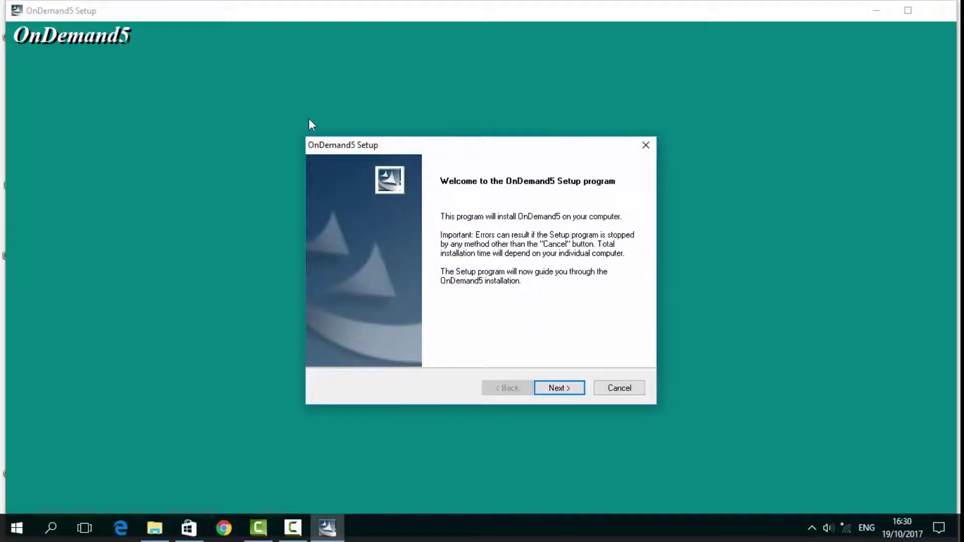
# Step: Accept the license agreement, install OnDemand5 in C:\Mitchell1\OnDemand5 and finish the setup wizard
pyautogui.click(559, 390)
pyautogui.click(355, 345)
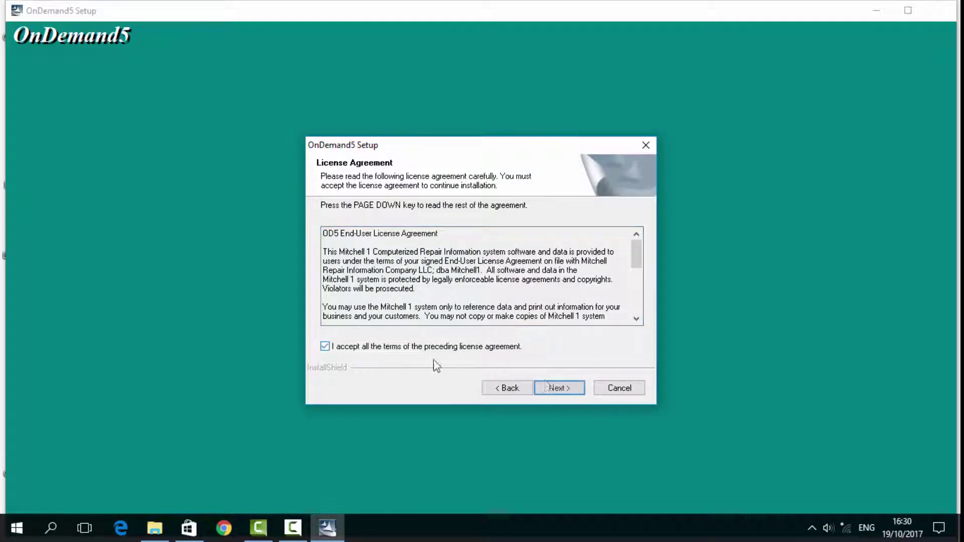
pyautogui.click(558, 387)
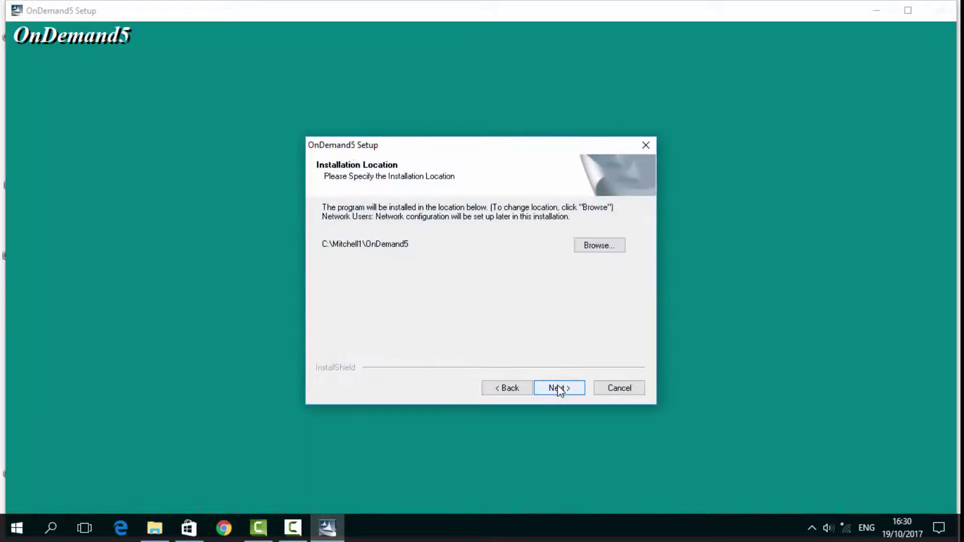
pyautogui.click(557, 386)
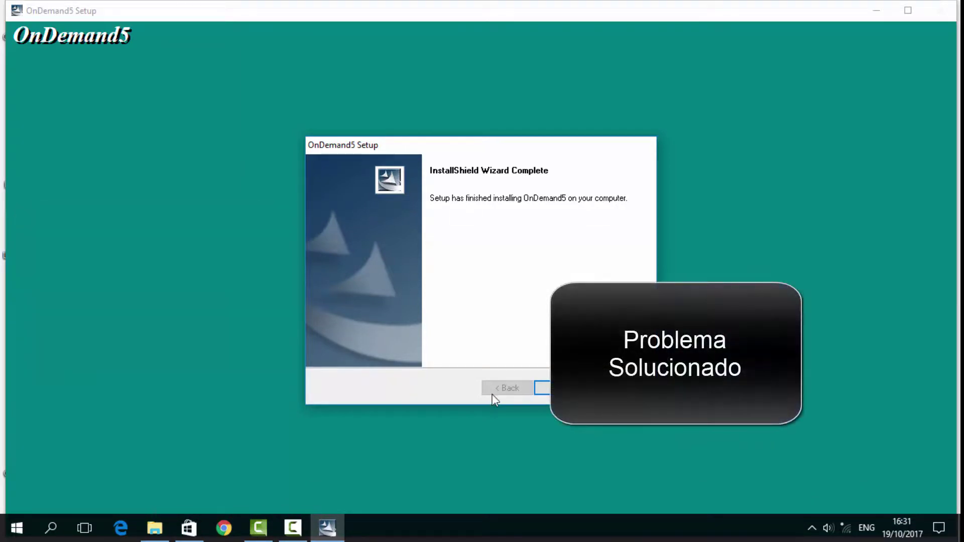
pyautogui.click(557, 387)
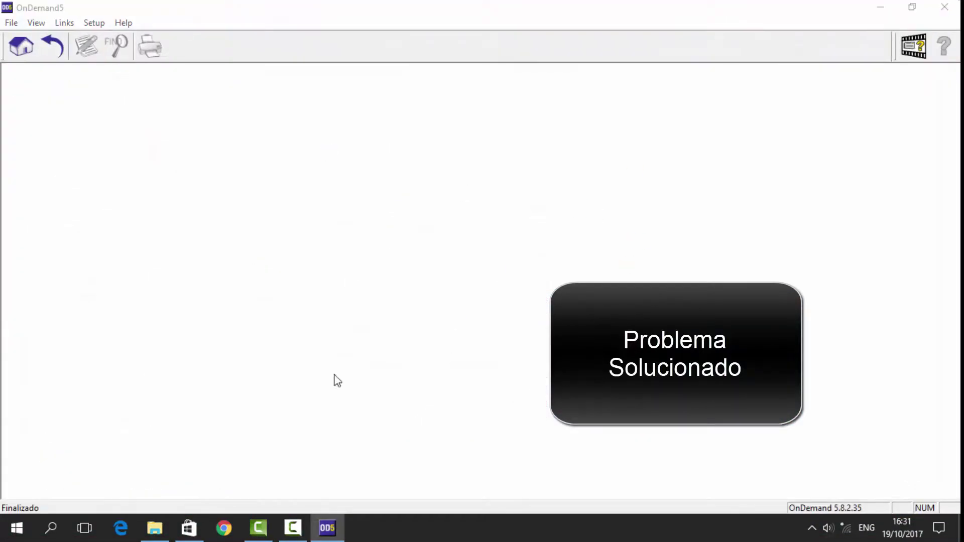
# Step: Try the Add Data option on the OnDemand5 home screen, dismiss the alert and close the program
pyautogui.click(262, 187)
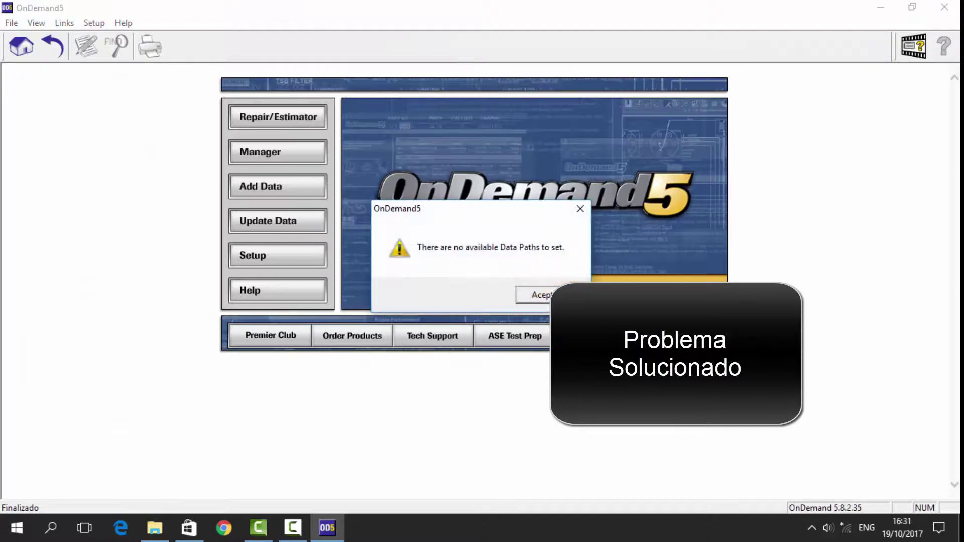
pyautogui.press('Return')
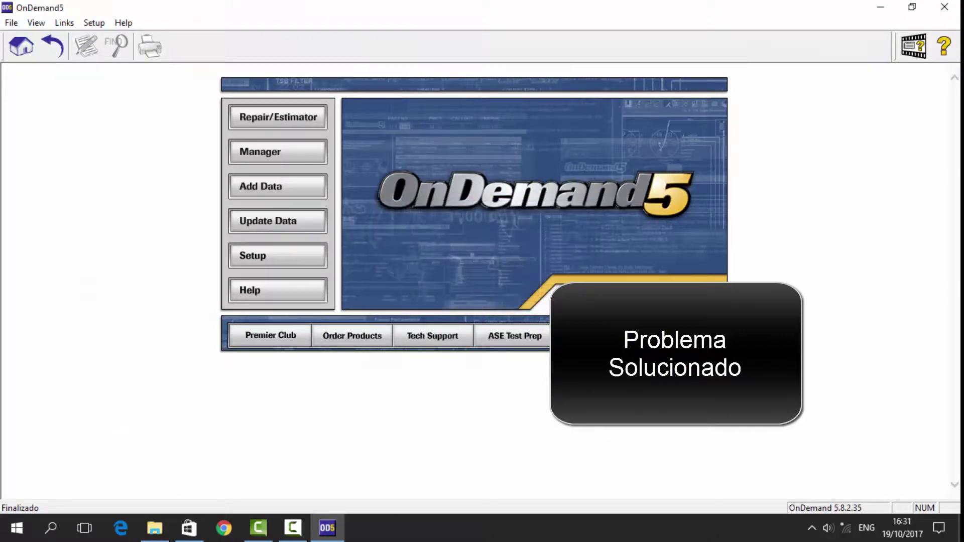
pyautogui.click(942, 11)
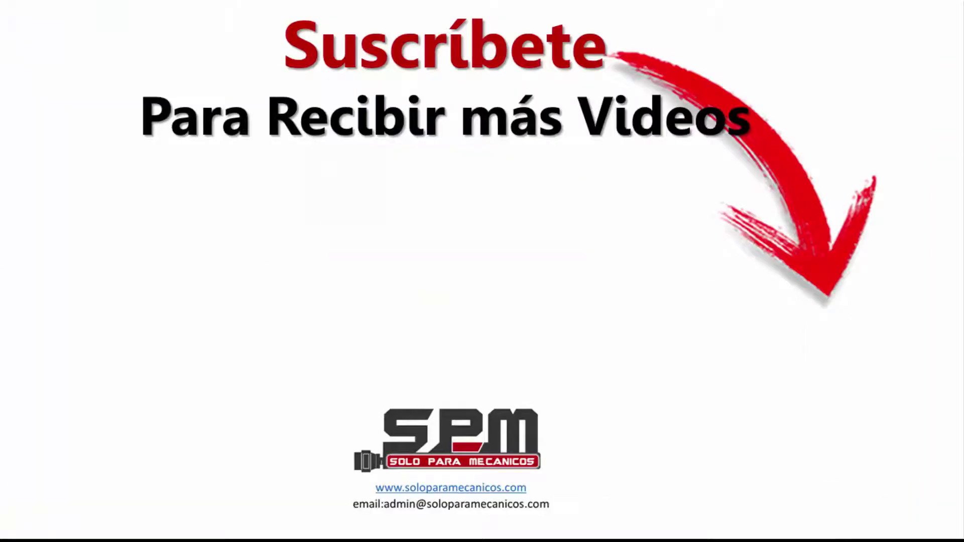